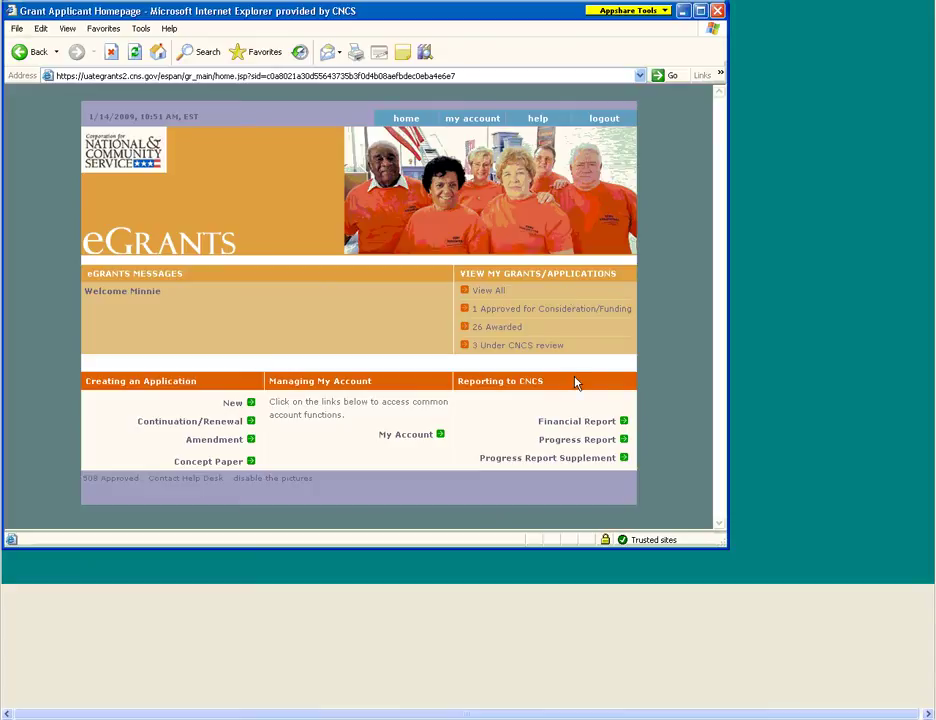
Open the K-12 Community-Based grant's financial report for 07/01/2008 - 12/31/2008 for editing
{"action": "left_click", "coordinate": [577, 425]}
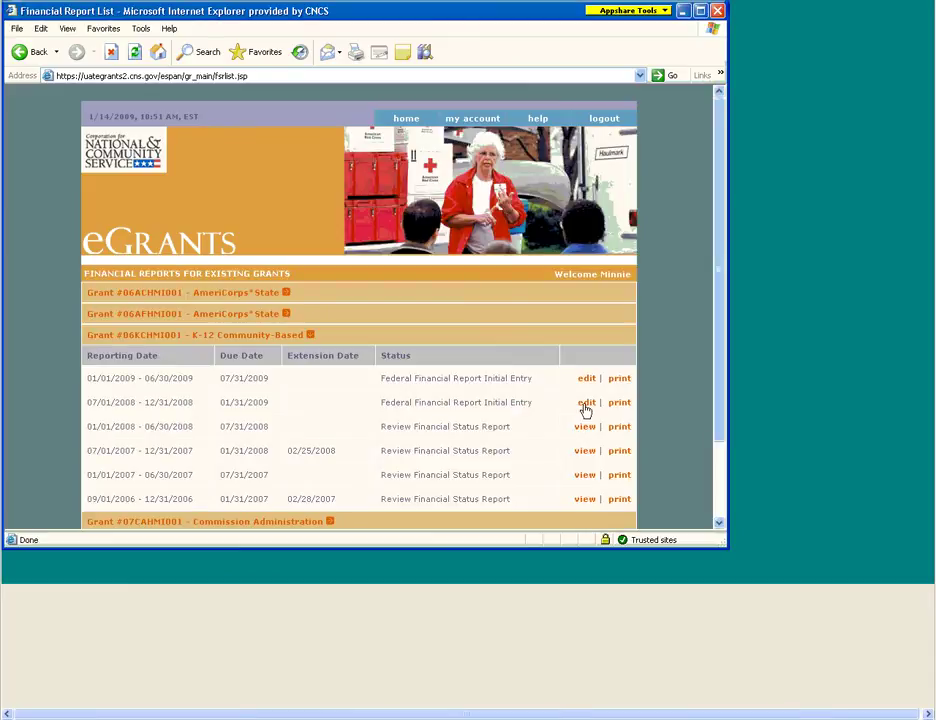
{"action": "left_click", "coordinate": [585, 408]}
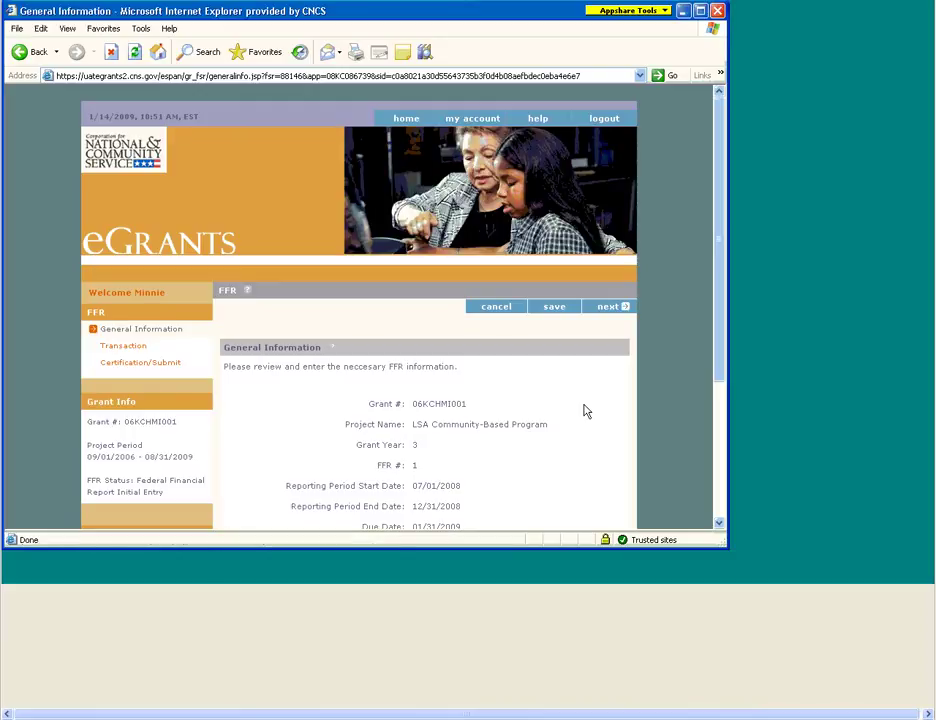
{"action": "scroll", "coordinate": [586, 411], "scroll_direction": "down", "scroll_amount": 5}
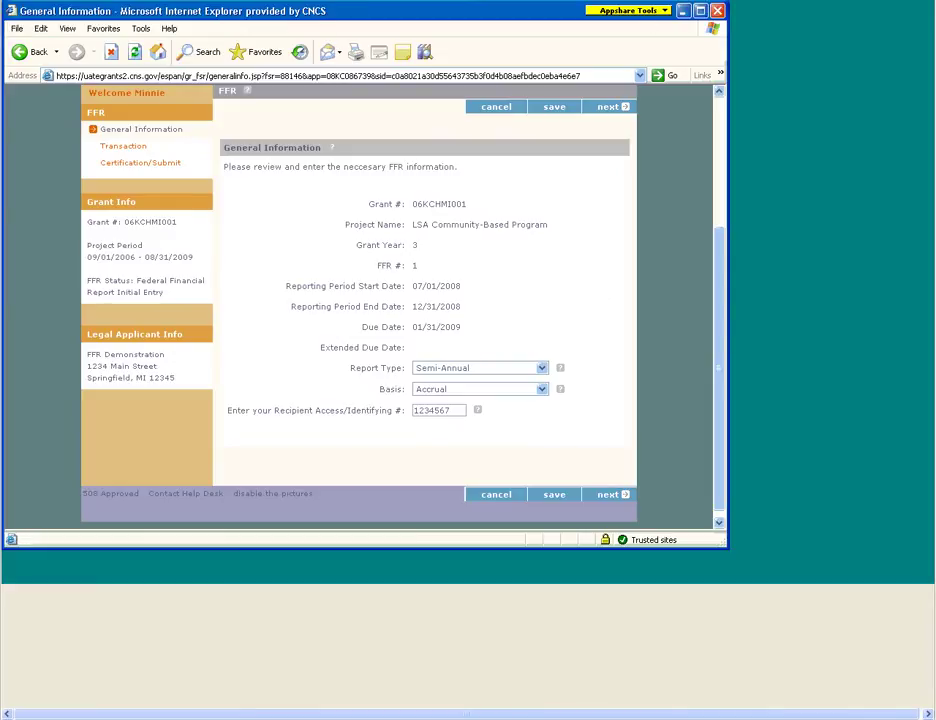
Mark the help icon beside the General Information heading with the markup pen, and clear the markup
{"action": "left_click", "coordinate": [646, 12]}
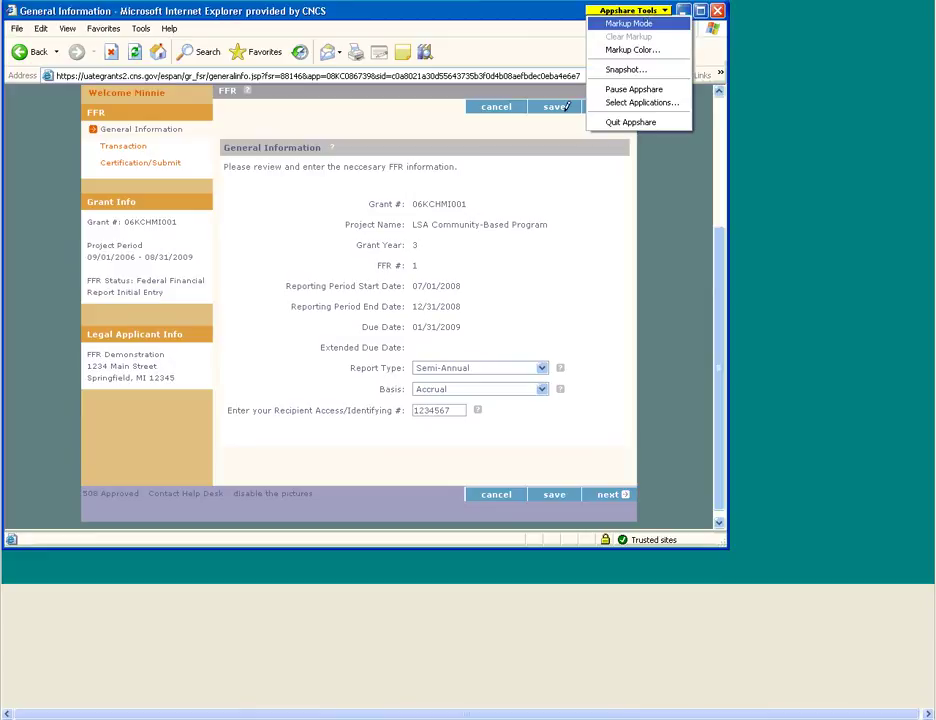
{"action": "left_click", "coordinate": [628, 23]}
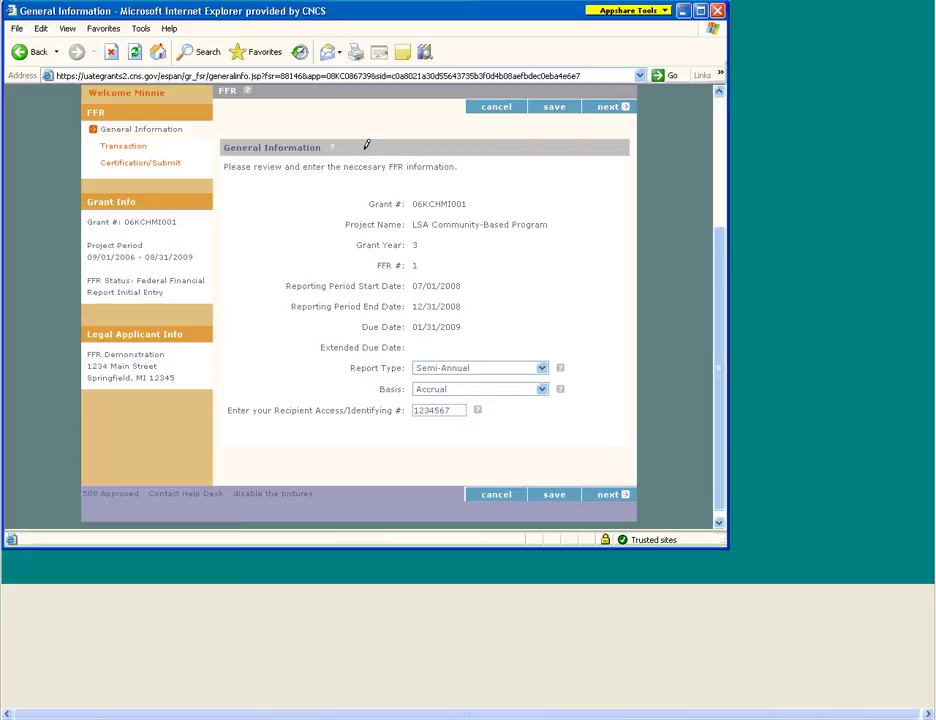
{"action": "mouse_move", "coordinate": [348, 143]}
{"action": "left_mouse_down"}
{"action": "mouse_move", "coordinate": [331, 134]}
{"action": "mouse_move", "coordinate": [322, 147]}
{"action": "mouse_move", "coordinate": [351, 150]}
{"action": "mouse_move", "coordinate": [349, 136]}
{"action": "left_mouse_up"}
{"action": "left_click", "coordinate": [617, 14]}
{"action": "left_click", "coordinate": [620, 35]}
{"action": "left_click", "coordinate": [618, 13]}
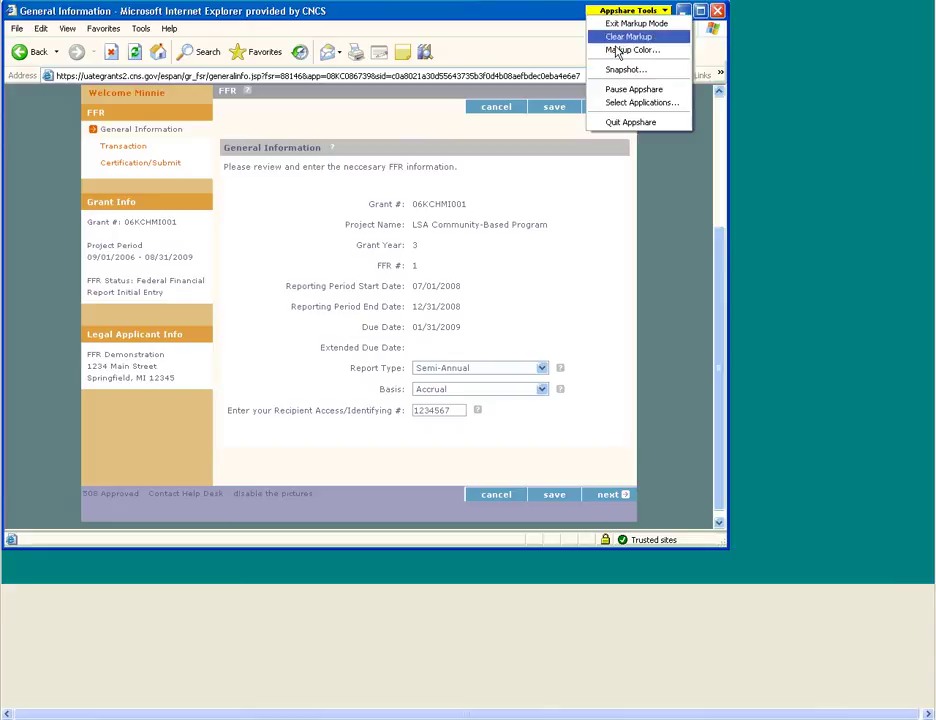
{"action": "left_click", "coordinate": [617, 36]}
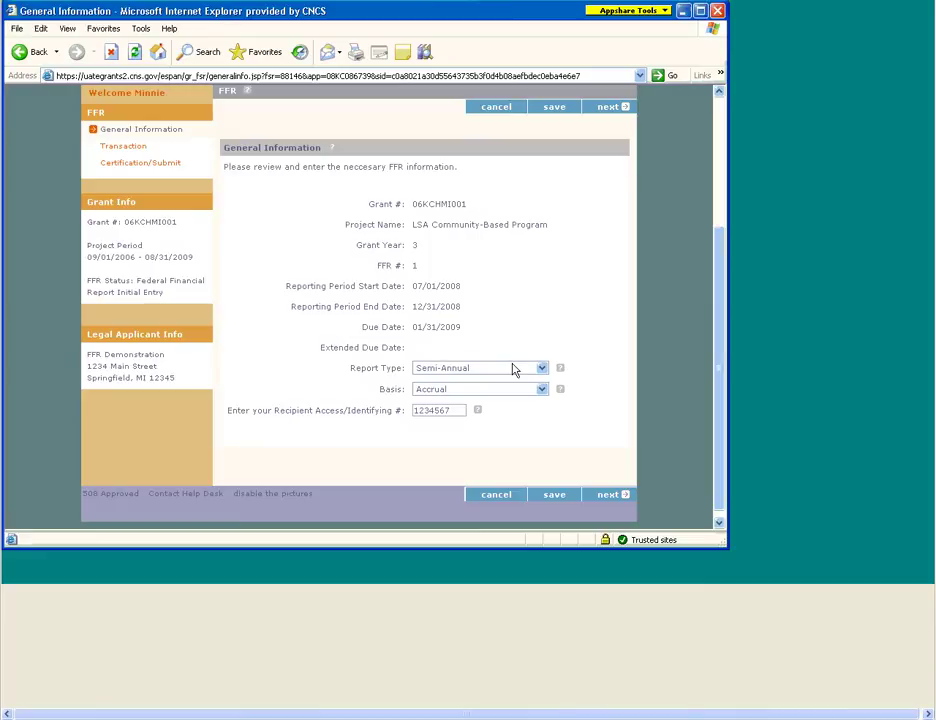
Choose Semi-Annual as the report type and Accrual as the basis, and continue to the Transaction page
{"action": "left_click", "coordinate": [543, 369]}
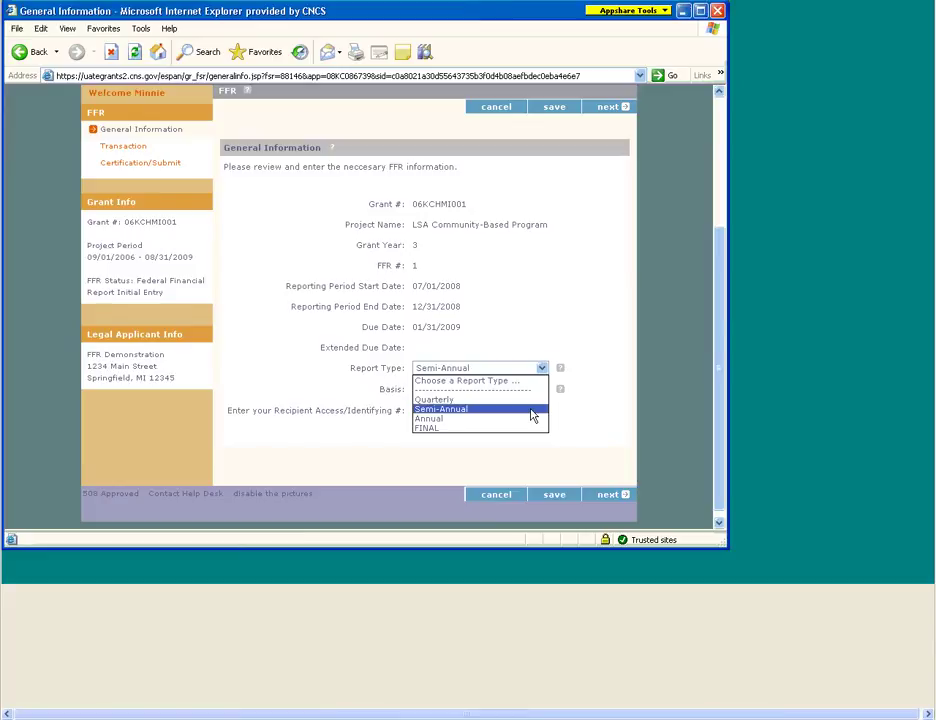
{"action": "left_click", "coordinate": [532, 416]}
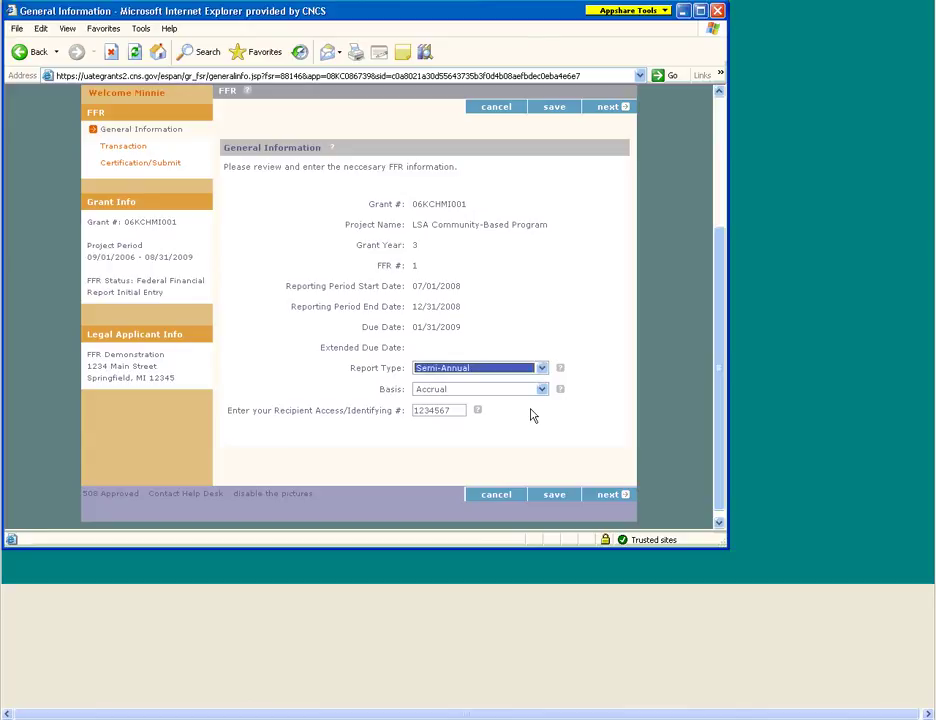
{"action": "left_click", "coordinate": [545, 394]}
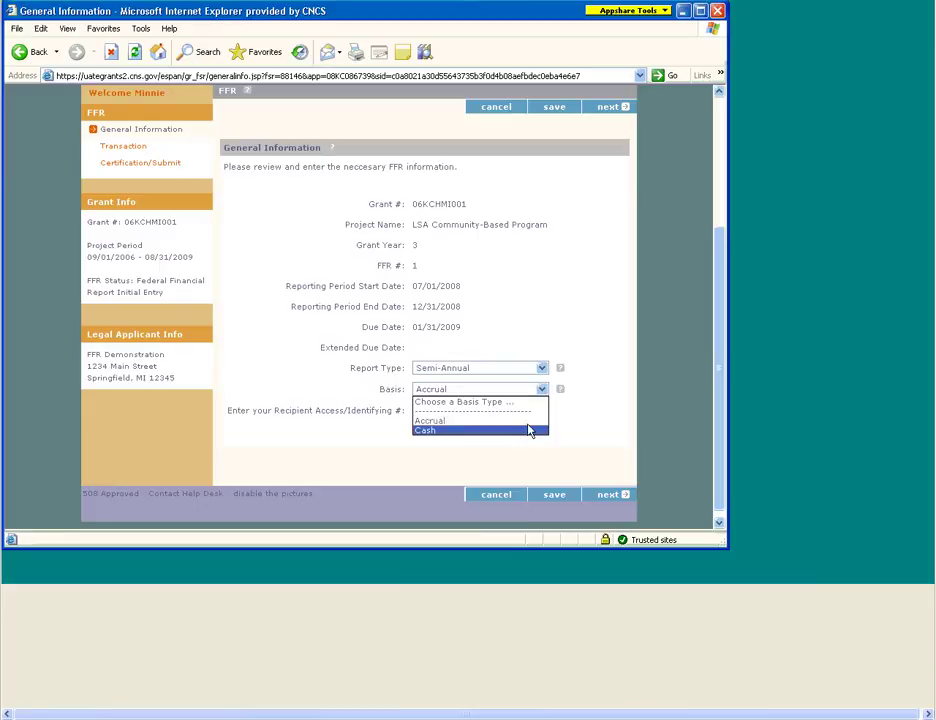
{"action": "key", "text": "Up"}
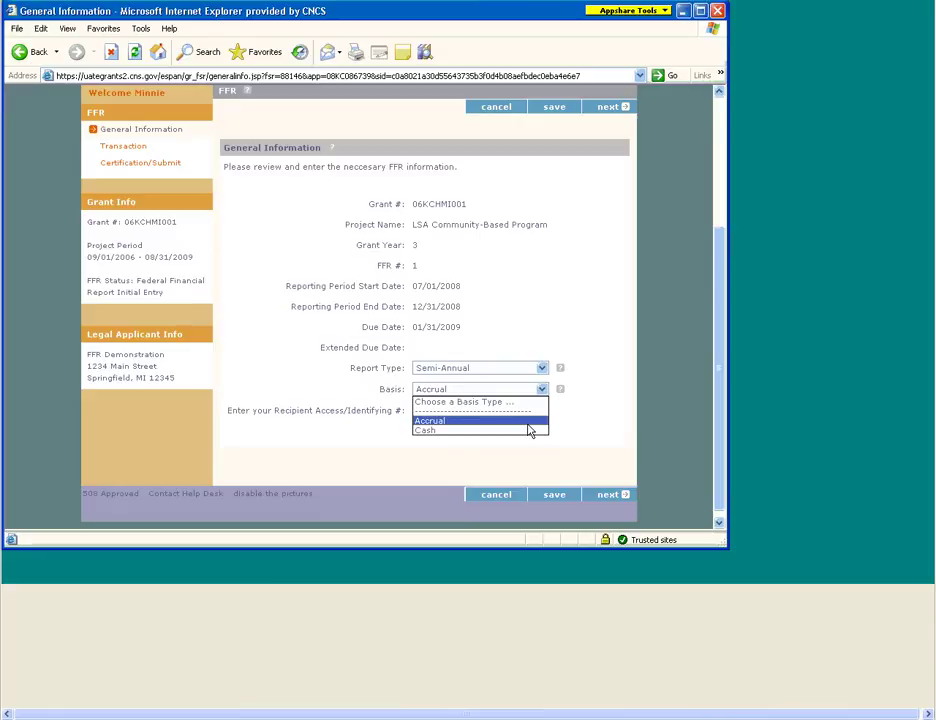
{"action": "left_click", "coordinate": [529, 424]}
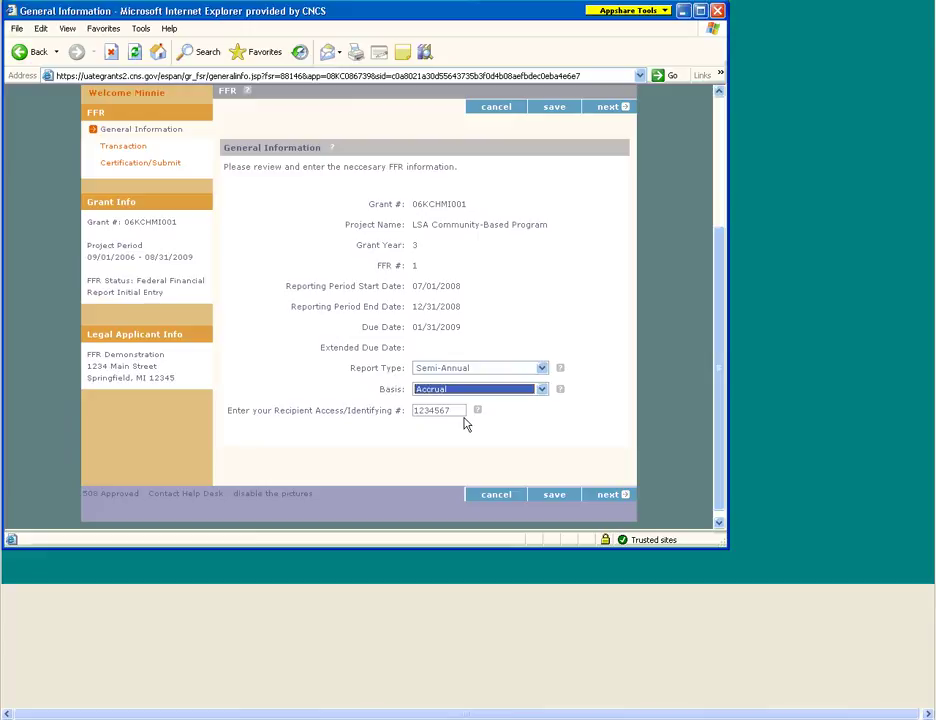
{"action": "left_click", "coordinate": [608, 495]}
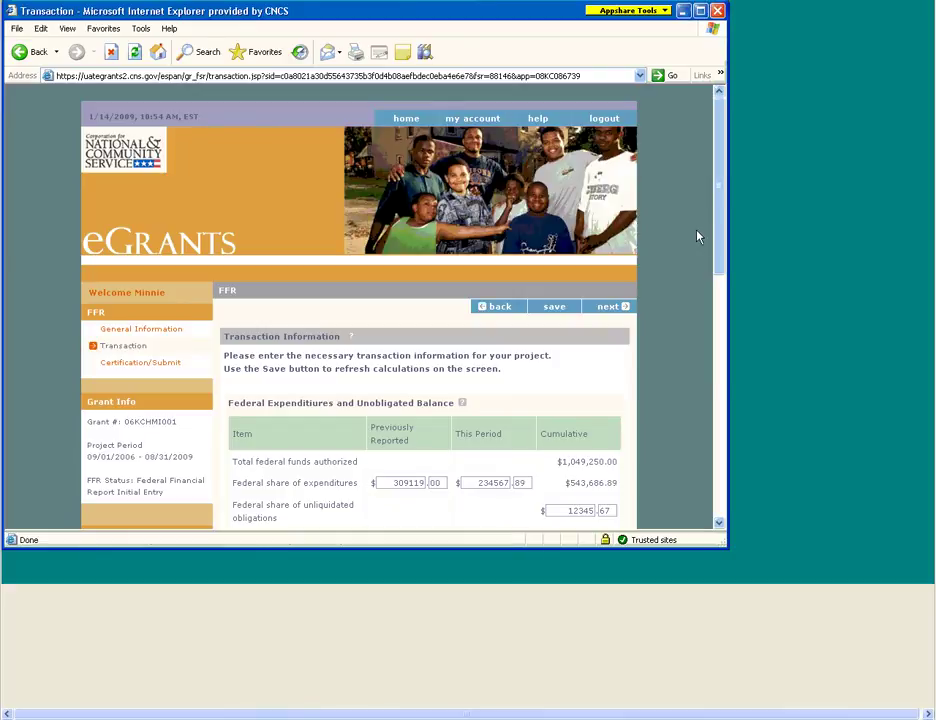
Circle the save option above Transaction Information in red markup, and clear the mark
{"action": "scroll", "coordinate": [684, 198], "scroll_direction": "down", "scroll_amount": 1}
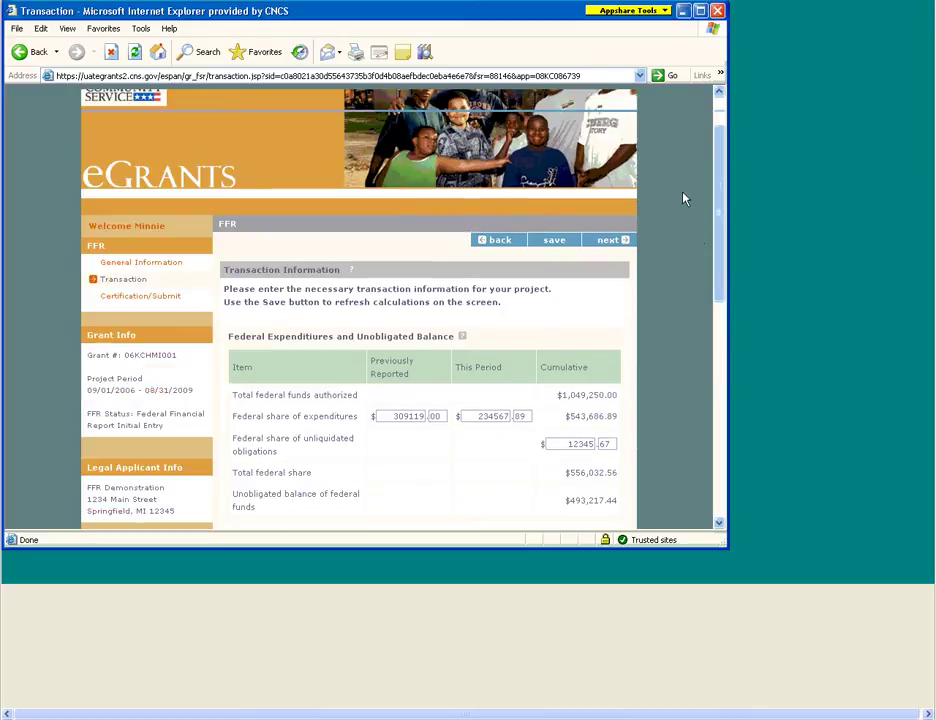
{"action": "scroll", "coordinate": [683, 196], "scroll_direction": "down", "scroll_amount": 2}
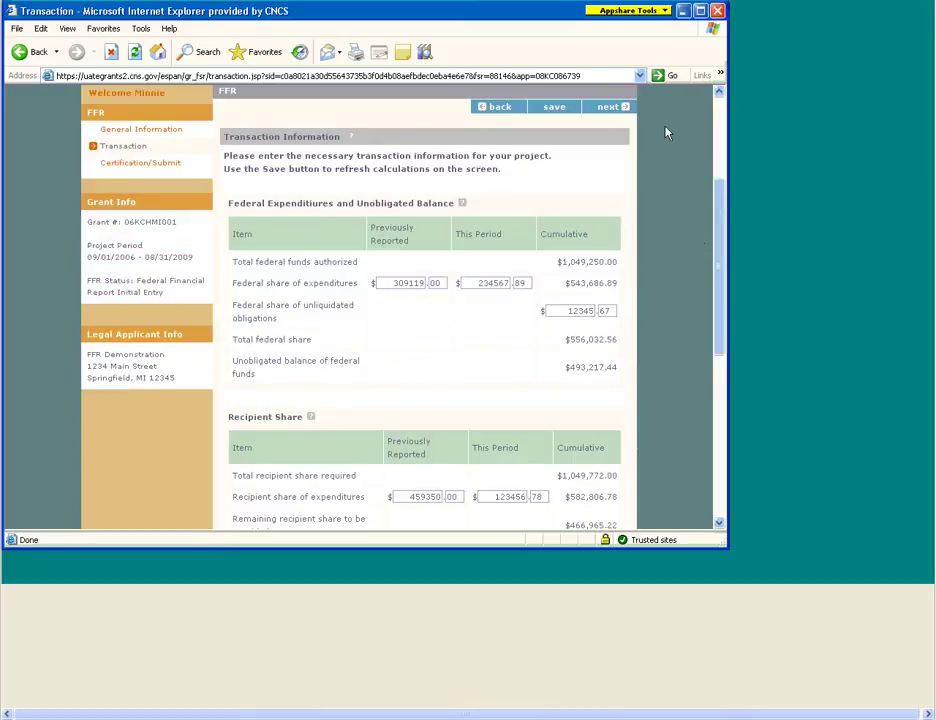
{"action": "left_click", "coordinate": [636, 12]}
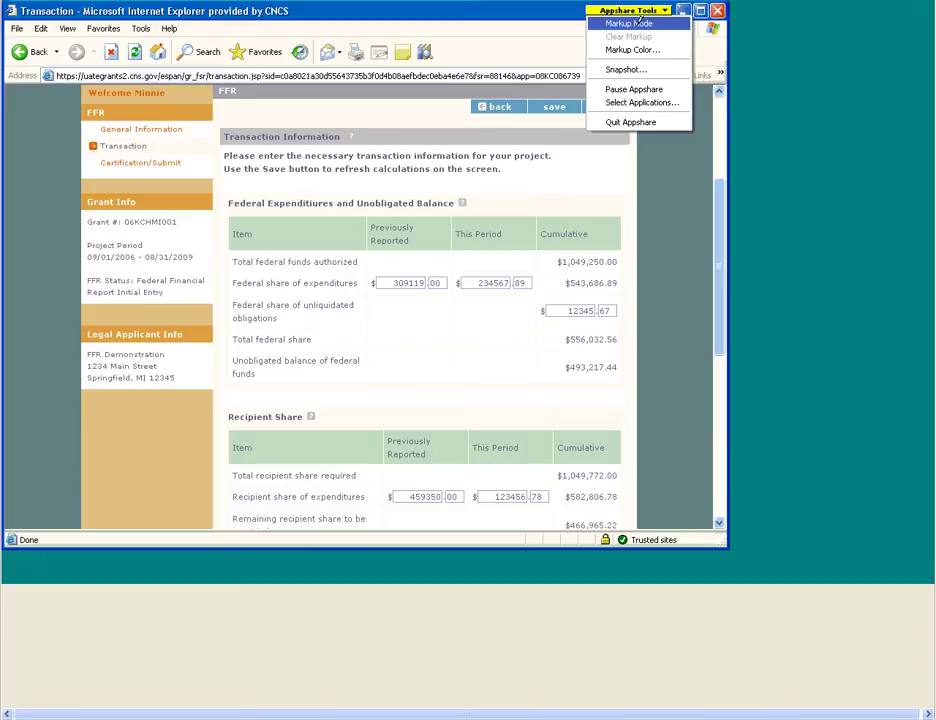
{"action": "left_click", "coordinate": [636, 22]}
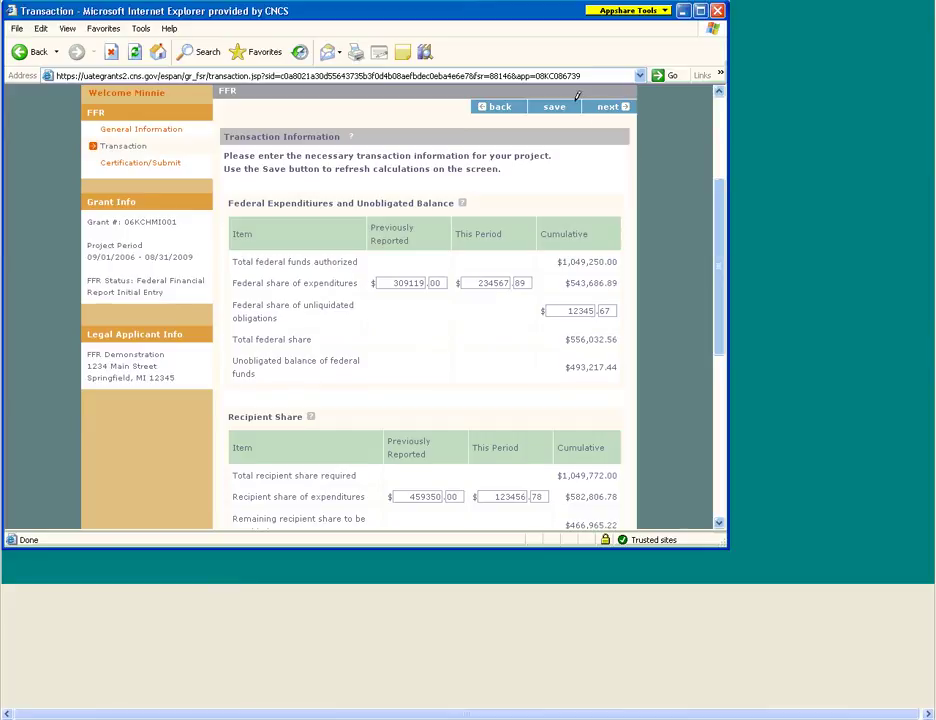
{"action": "mouse_move", "coordinate": [566, 96]}
{"action": "left_mouse_down"}
{"action": "mouse_move", "coordinate": [545, 110]}
{"action": "mouse_move", "coordinate": [567, 95]}
{"action": "left_mouse_up"}
{"action": "left_click", "coordinate": [638, 16]}
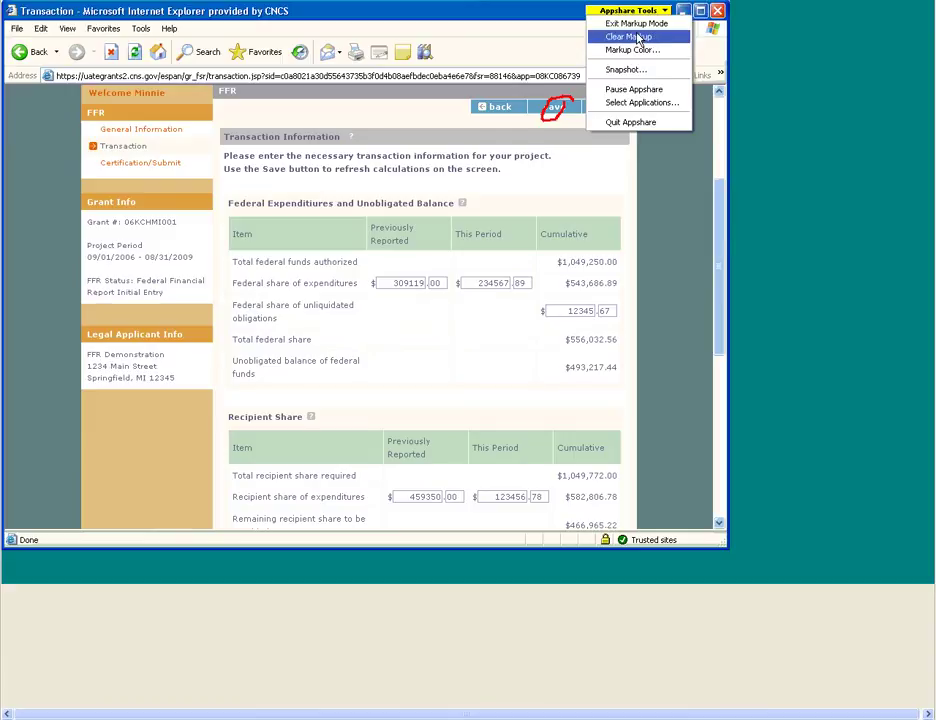
{"action": "left_click", "coordinate": [627, 36]}
Exit markup mode on the Transaction page
{"action": "left_click", "coordinate": [627, 10]}
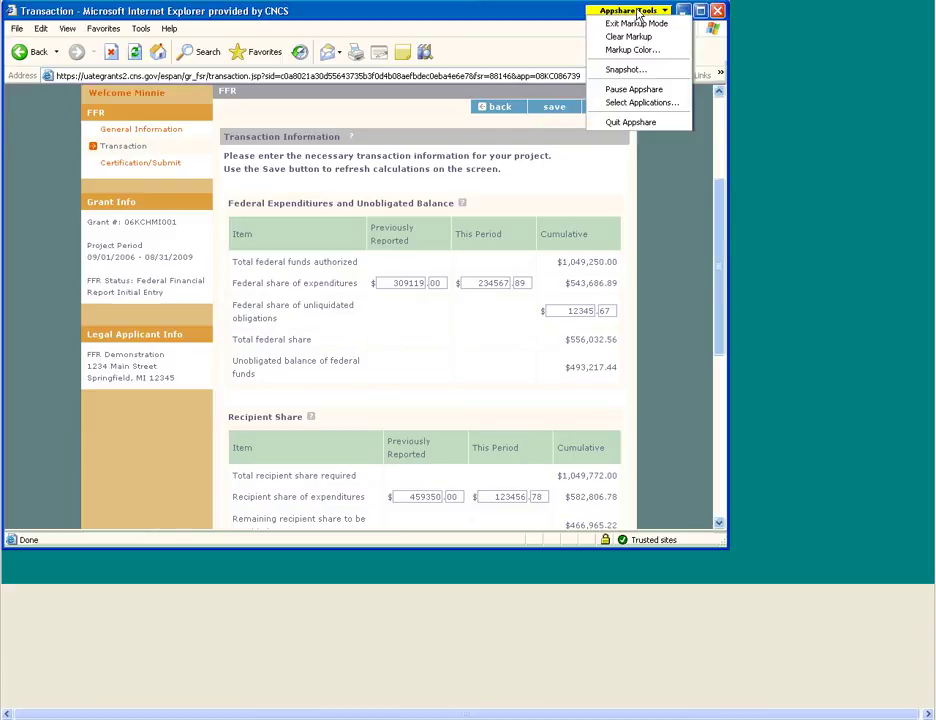
{"action": "left_click", "coordinate": [631, 49]}
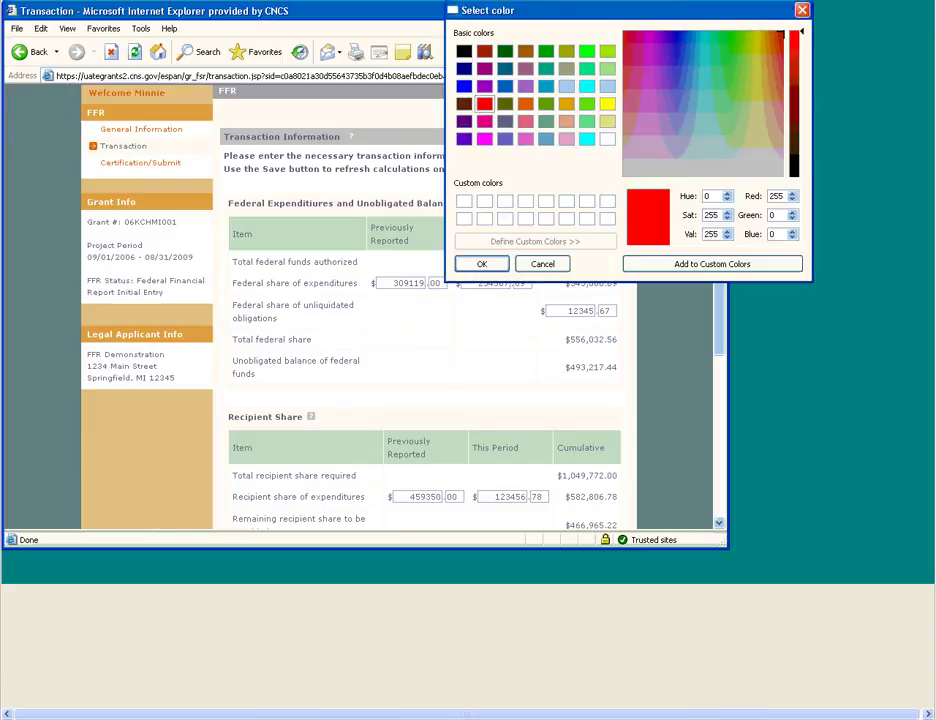
{"action": "left_click", "coordinate": [802, 10]}
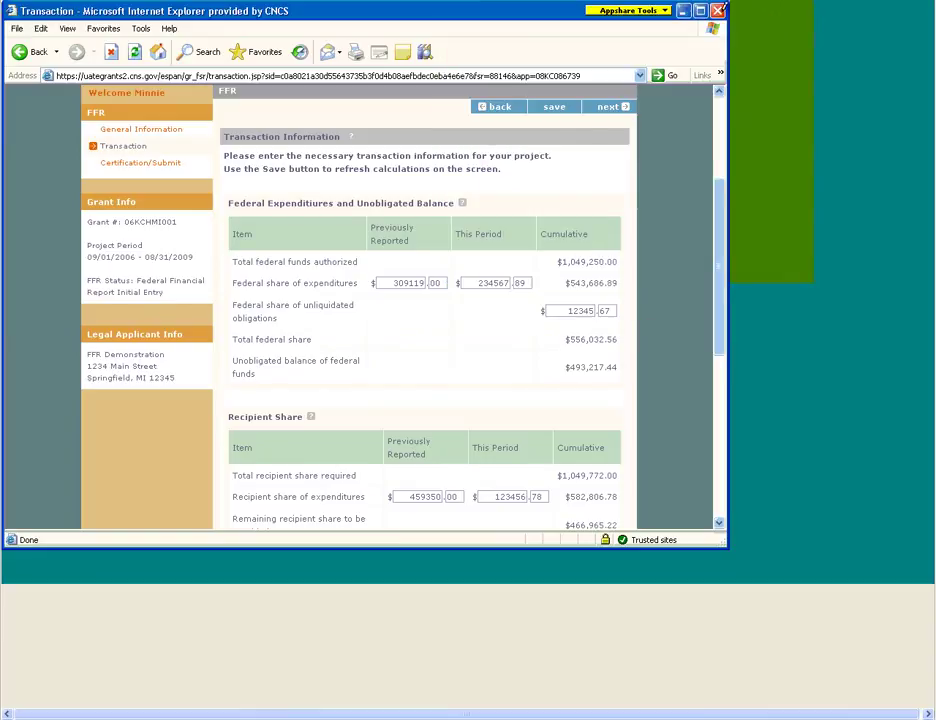
{"action": "left_click", "coordinate": [648, 11]}
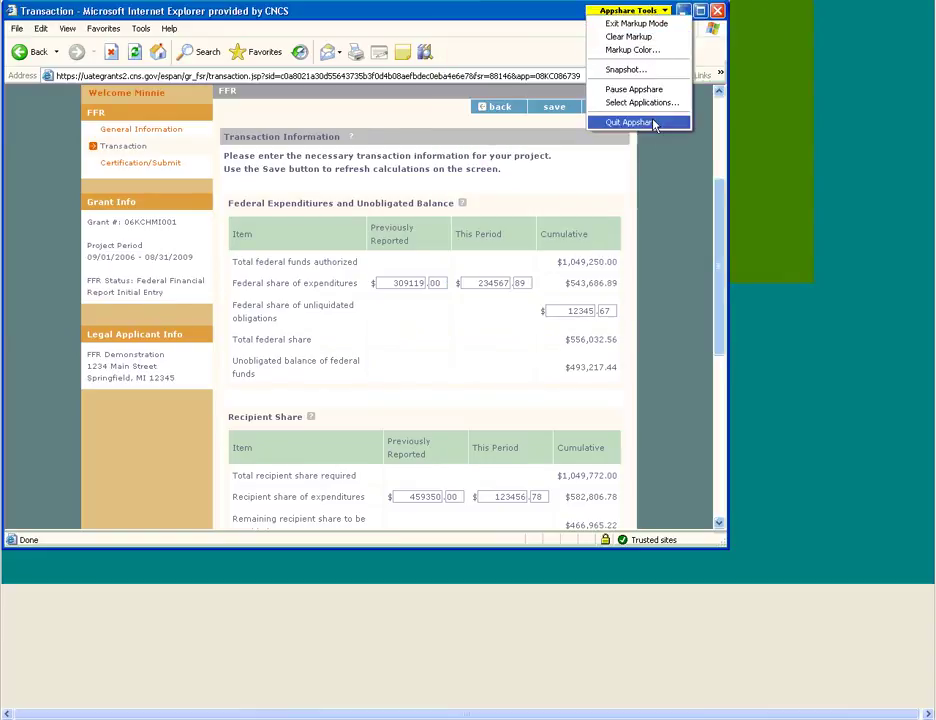
{"action": "left_click", "coordinate": [654, 24]}
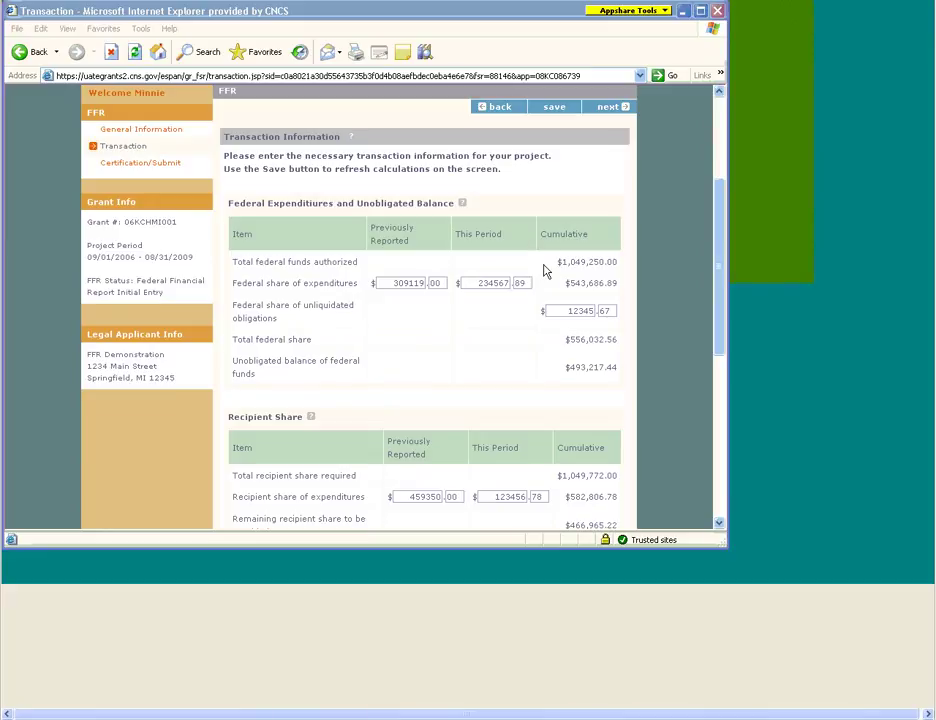
Review the cumulative amounts for federal funds authorized, expenditures, unliquidated obligations, total federal share and unobligated balance, highlighting them one by one
{"action": "left_click_drag", "start_coordinate": [544, 266], "coordinate": [622, 266]}
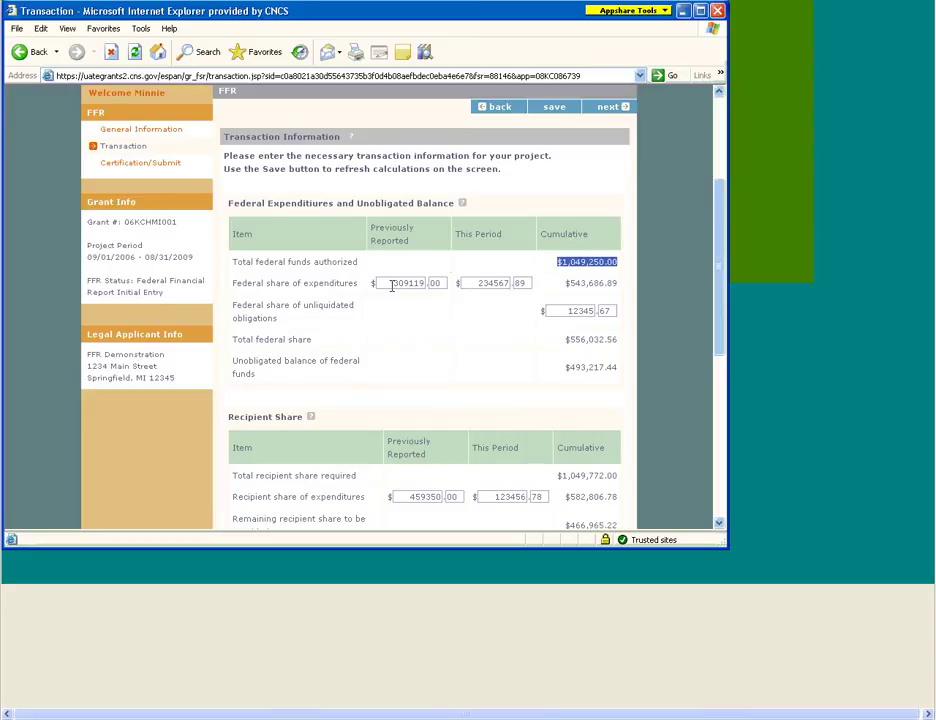
{"action": "left_click", "coordinate": [547, 288]}
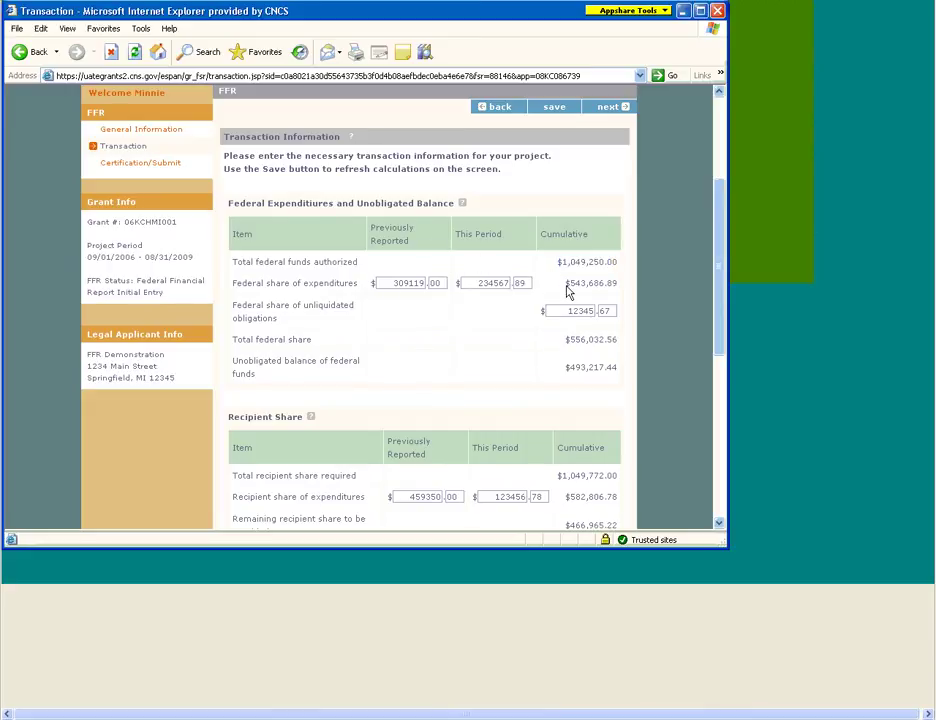
{"action": "double_click", "coordinate": [617, 290]}
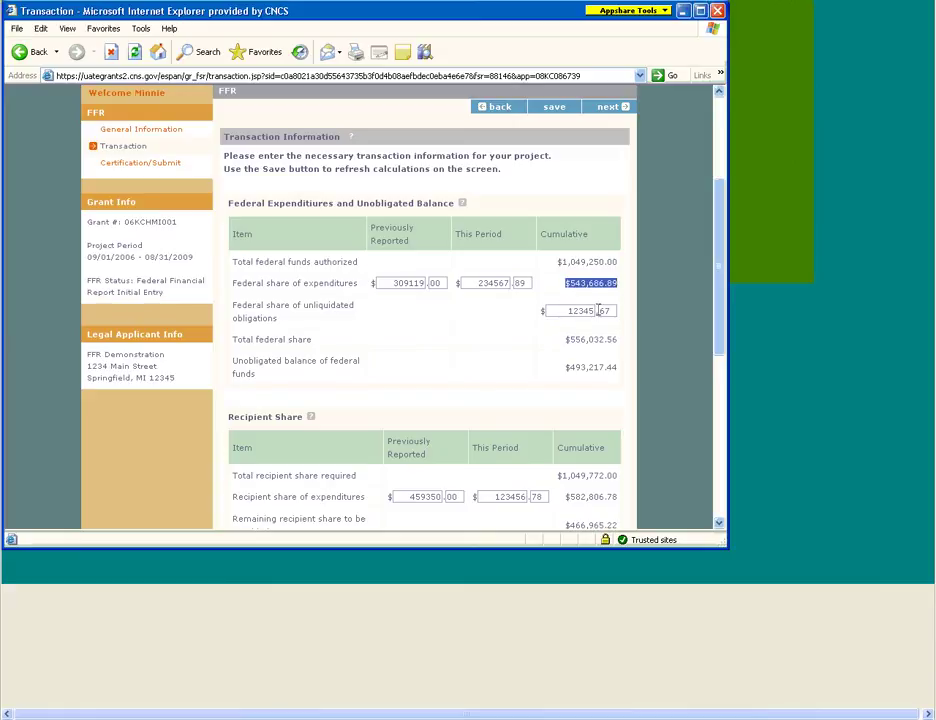
{"action": "double_click", "coordinate": [596, 311]}
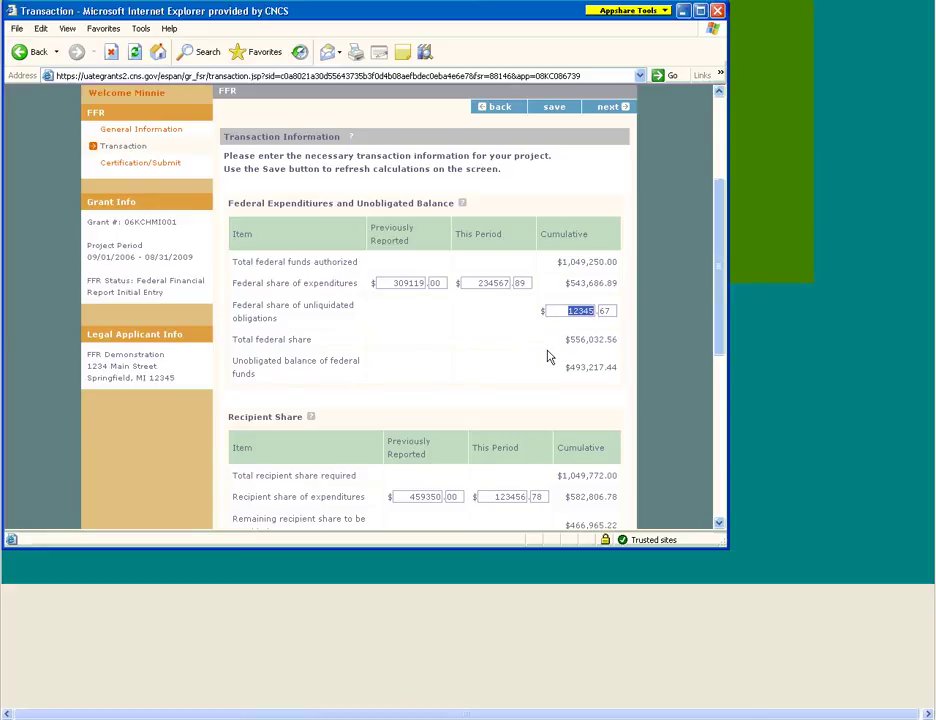
{"action": "left_click", "coordinate": [630, 328]}
{"action": "double_click", "coordinate": [592, 339]}
{"action": "left_click_drag", "start_coordinate": [567, 372], "coordinate": [633, 380]}
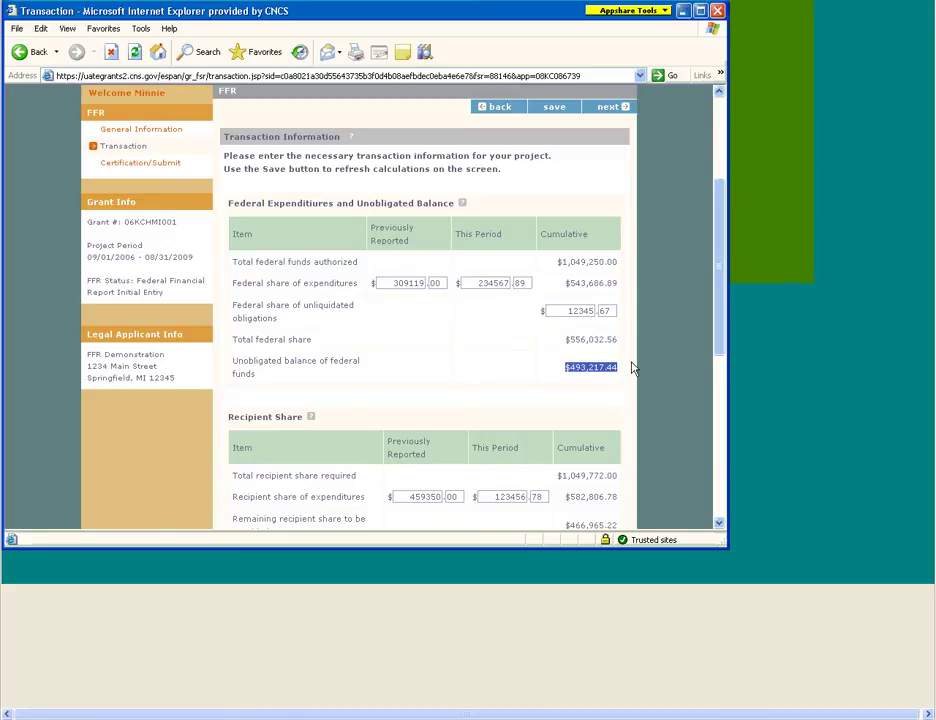
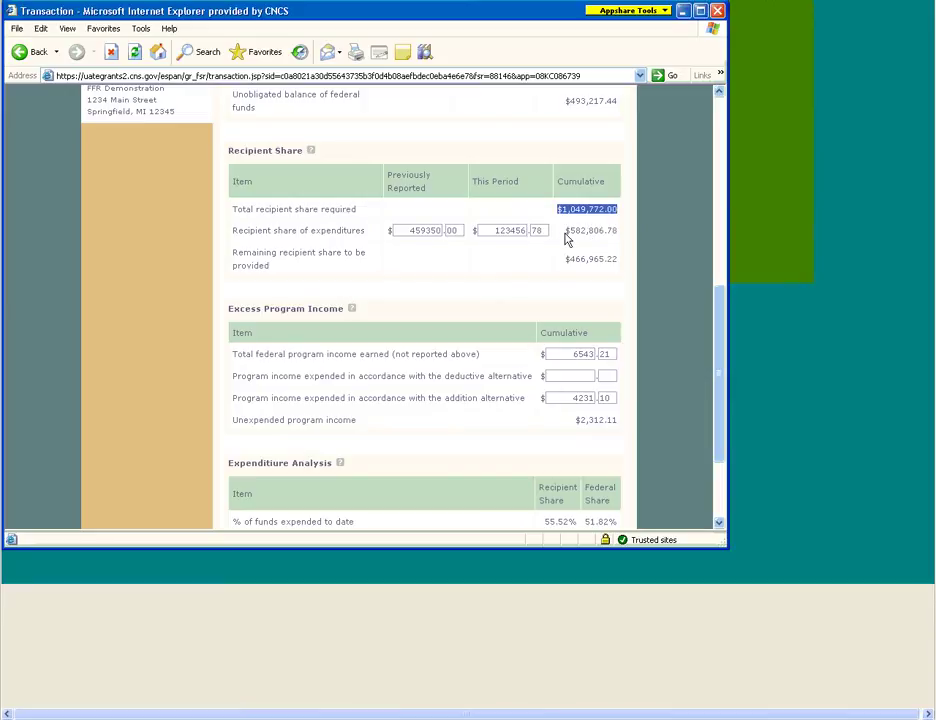
Review the cumulative recipient share of expenditures and the remaining recipient share to be provided
{"action": "left_click_drag", "start_coordinate": [566, 231], "coordinate": [622, 231]}
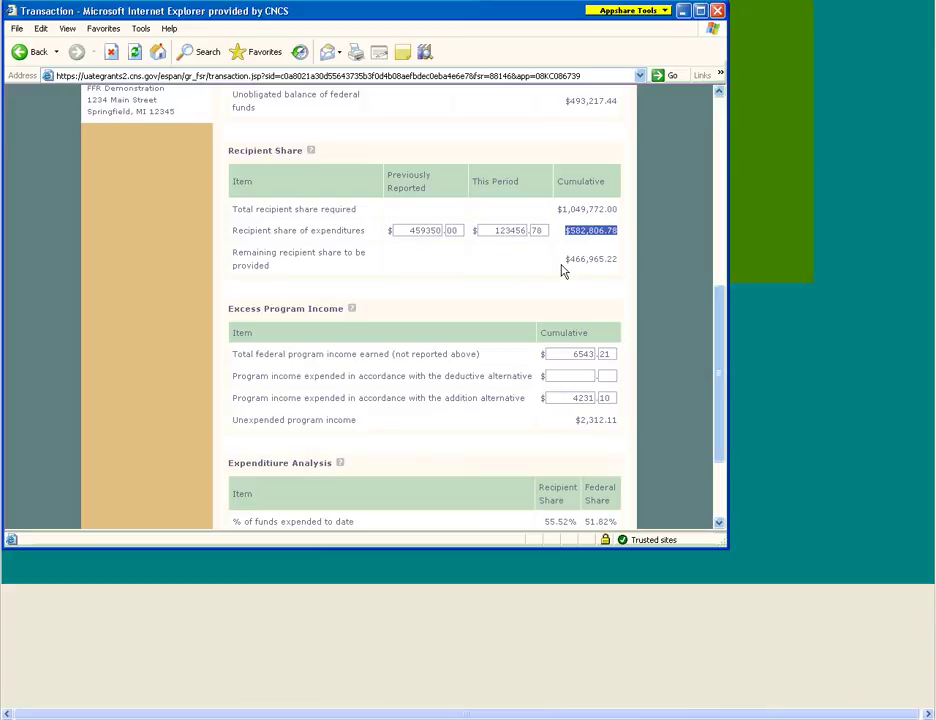
{"action": "left_click", "coordinate": [619, 268]}
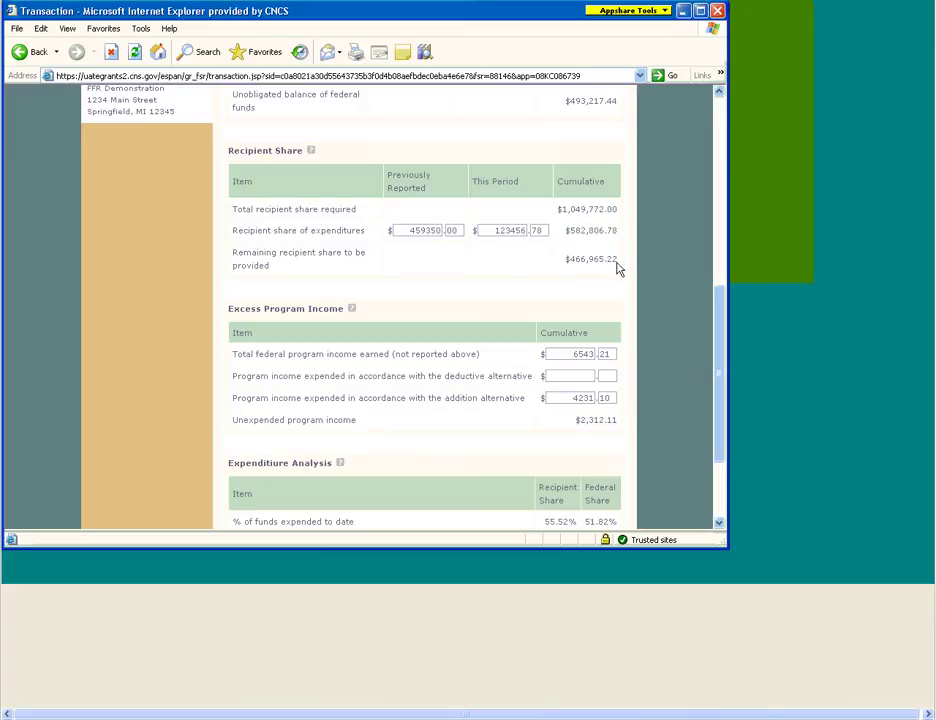
{"action": "double_click", "coordinate": [617, 268]}
{"action": "left_click", "coordinate": [700, 309]}
Review the Excess Program Income entries for income earned, deductive and addition alternatives, and unexpended program income
{"action": "scroll", "coordinate": [704, 352], "scroll_direction": "down", "scroll_amount": 3}
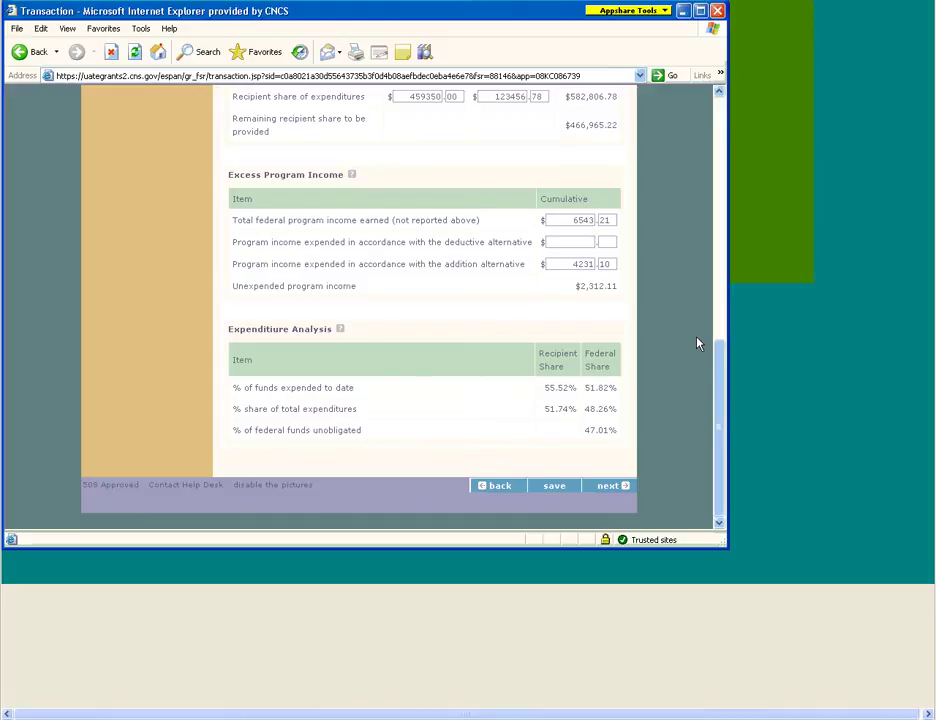
{"action": "double_click", "coordinate": [598, 221]}
{"action": "left_click", "coordinate": [575, 242]}
{"action": "left_click_drag", "start_coordinate": [560, 265], "coordinate": [594, 264]}
{"action": "left_click_drag", "start_coordinate": [575, 287], "coordinate": [647, 280]}
{"action": "left_click", "coordinate": [648, 280]}
Examine the Expenditure Analysis percentages for funds expended to date and share of total expenditures
{"action": "left_click", "coordinate": [659, 396], "text": "shift"}
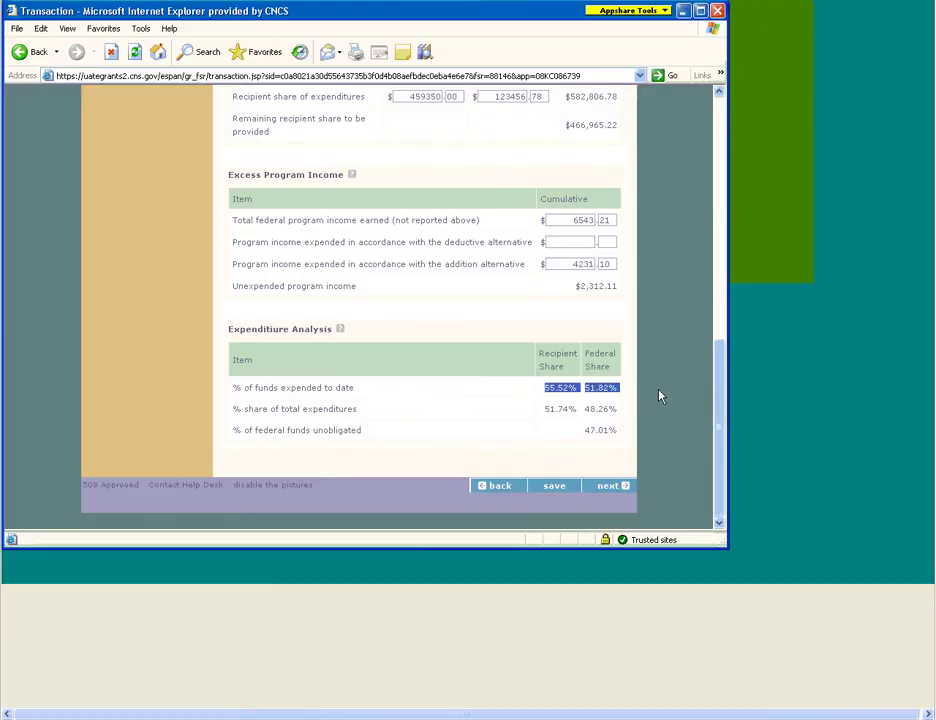
{"action": "left_click", "coordinate": [630, 418]}
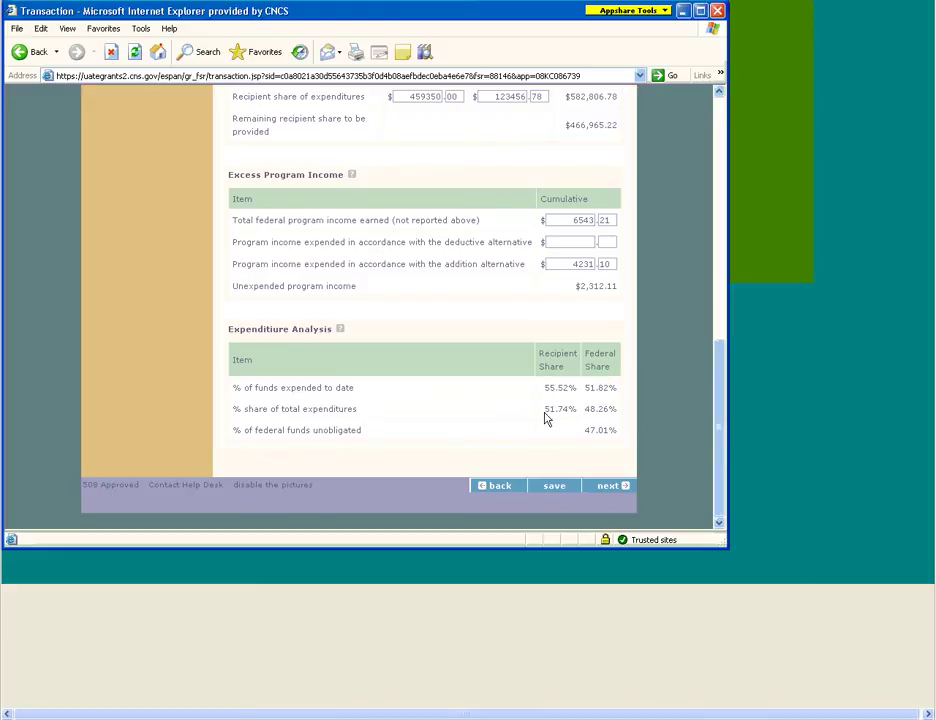
{"action": "double_click", "coordinate": [640, 418]}
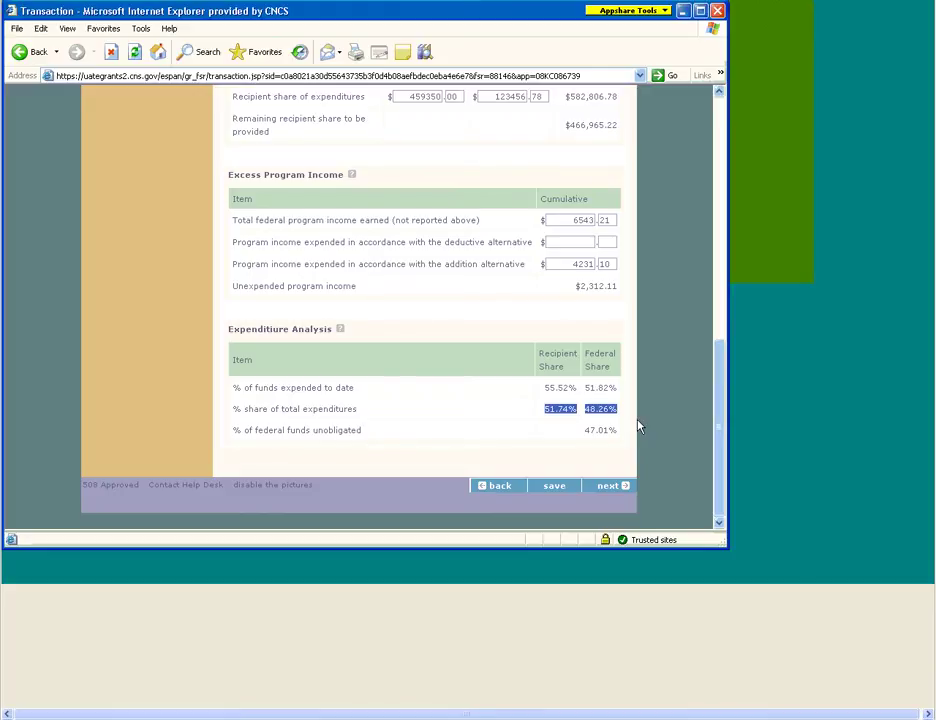
Review the percentage of federal funds unobligated and continue to the report's Certification/Submit page
{"action": "left_click", "coordinate": [590, 436]}
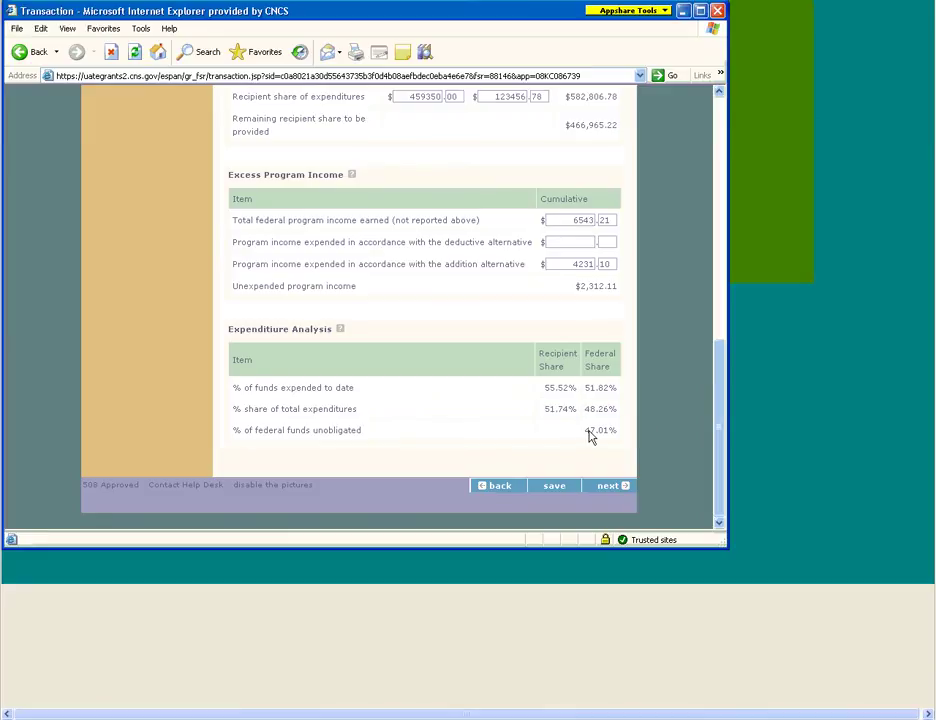
{"action": "double_click", "coordinate": [641, 433]}
{"action": "left_click", "coordinate": [644, 434]}
{"action": "left_click", "coordinate": [627, 489]}
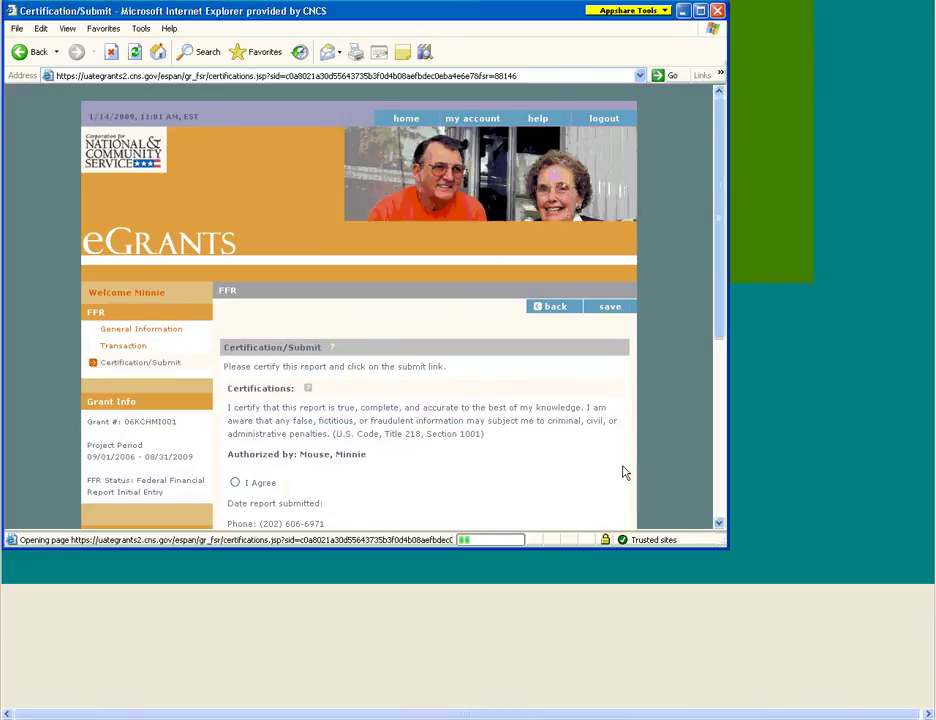
Turn on Appshare markup, mark the I Agree certification option, then clear the marking and leave markup mode
{"action": "left_click", "coordinate": [603, 120]}
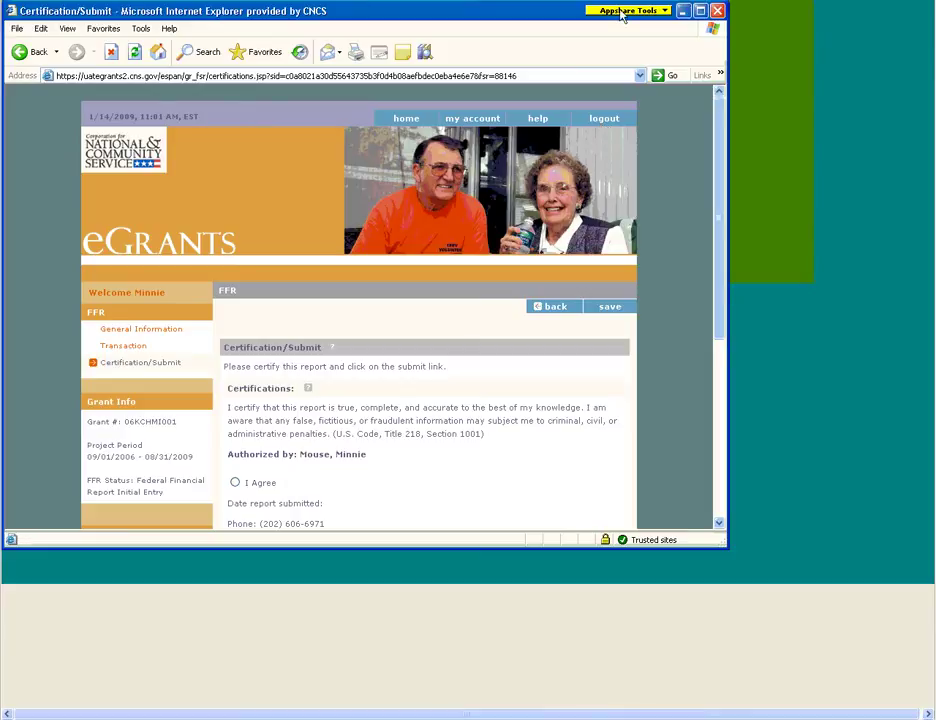
{"action": "left_click", "coordinate": [628, 10]}
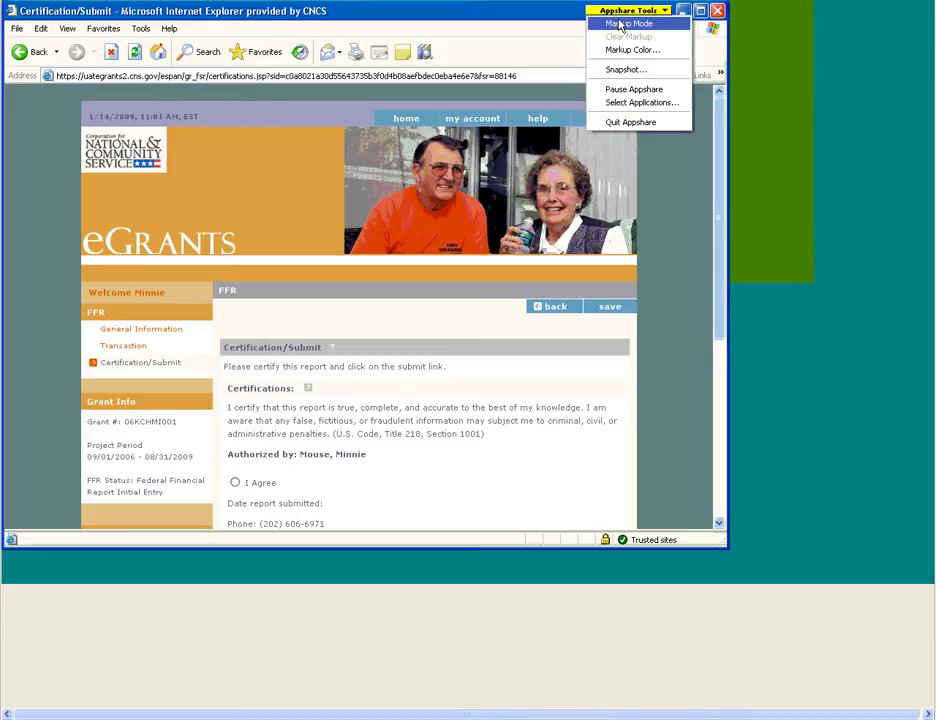
{"action": "left_click", "coordinate": [672, 119]}
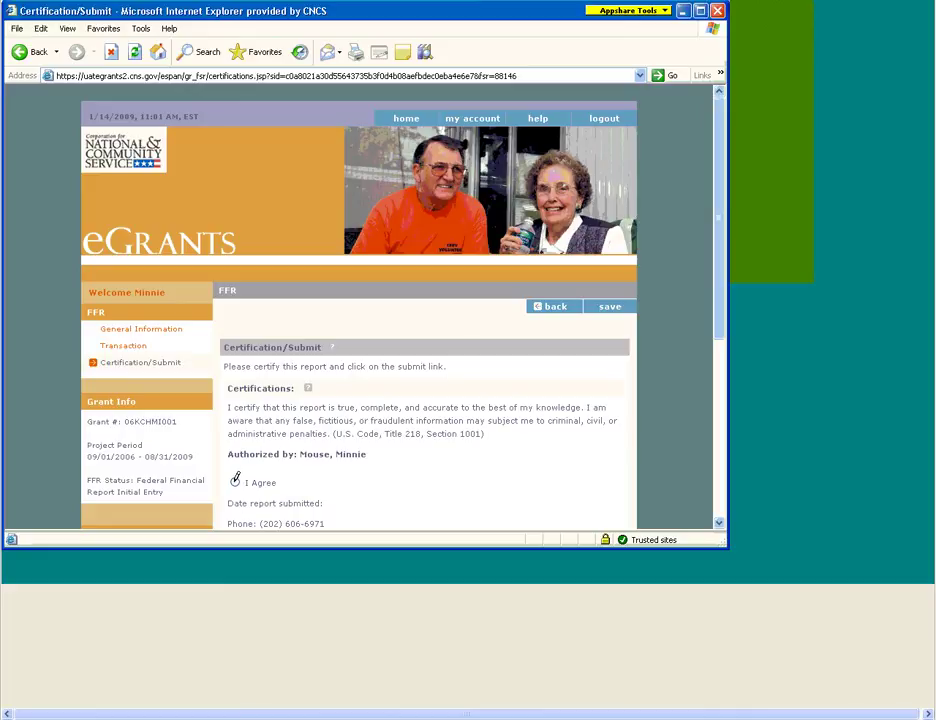
{"action": "left_click", "coordinate": [236, 481]}
{"action": "left_click", "coordinate": [638, 12]}
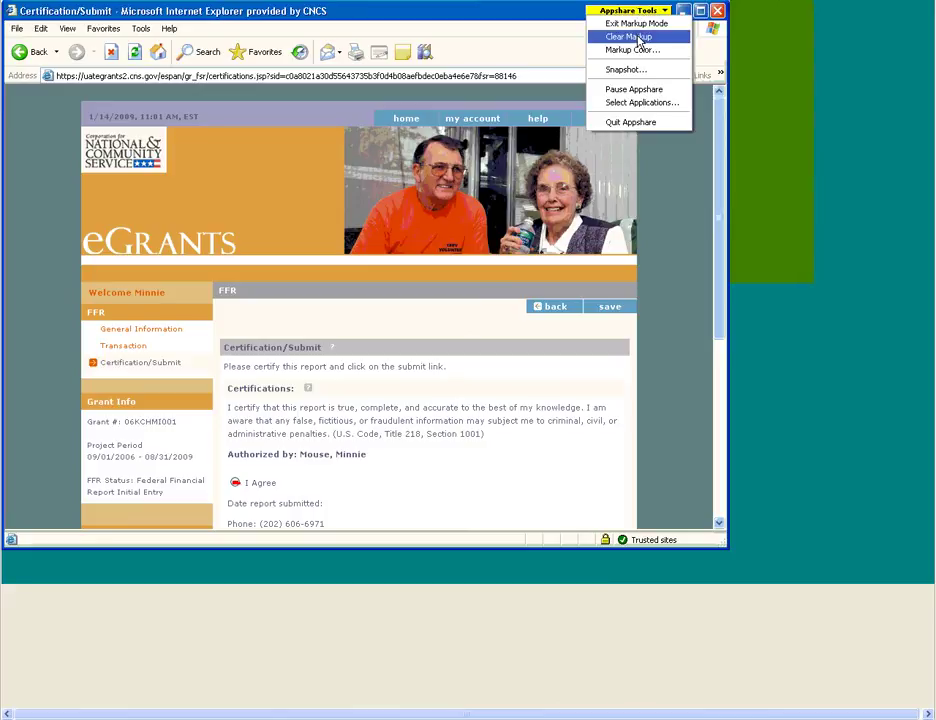
{"action": "left_click", "coordinate": [638, 37]}
{"action": "left_click", "coordinate": [626, 12]}
{"action": "left_click", "coordinate": [626, 12]}
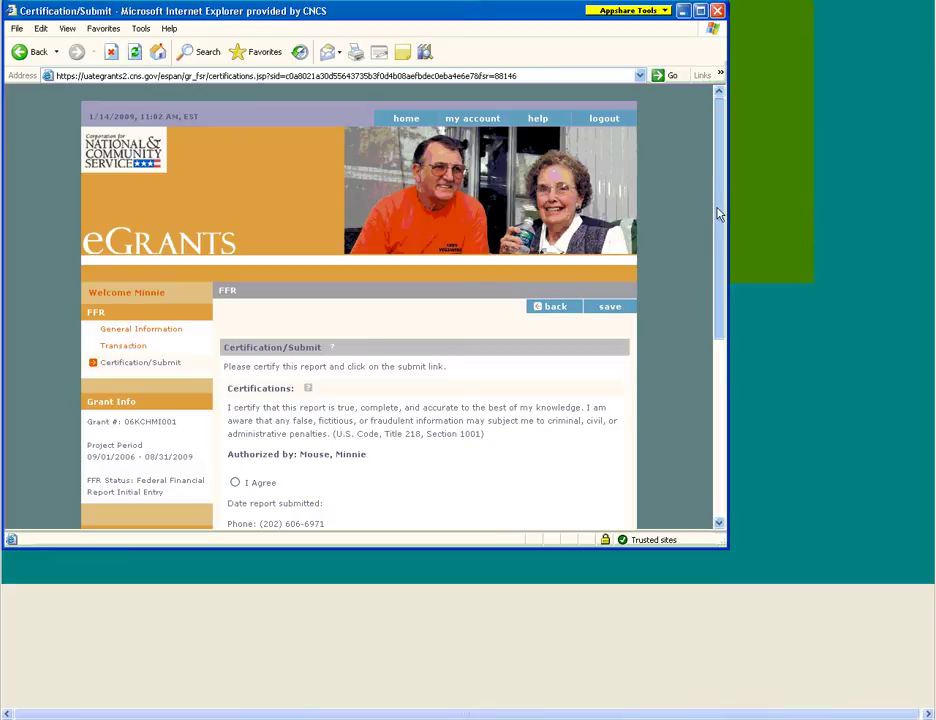
Examine the Remarks section and the options for viewing, printing and submitting the Federal Financial Report
{"action": "left_click", "coordinate": [719, 297]}
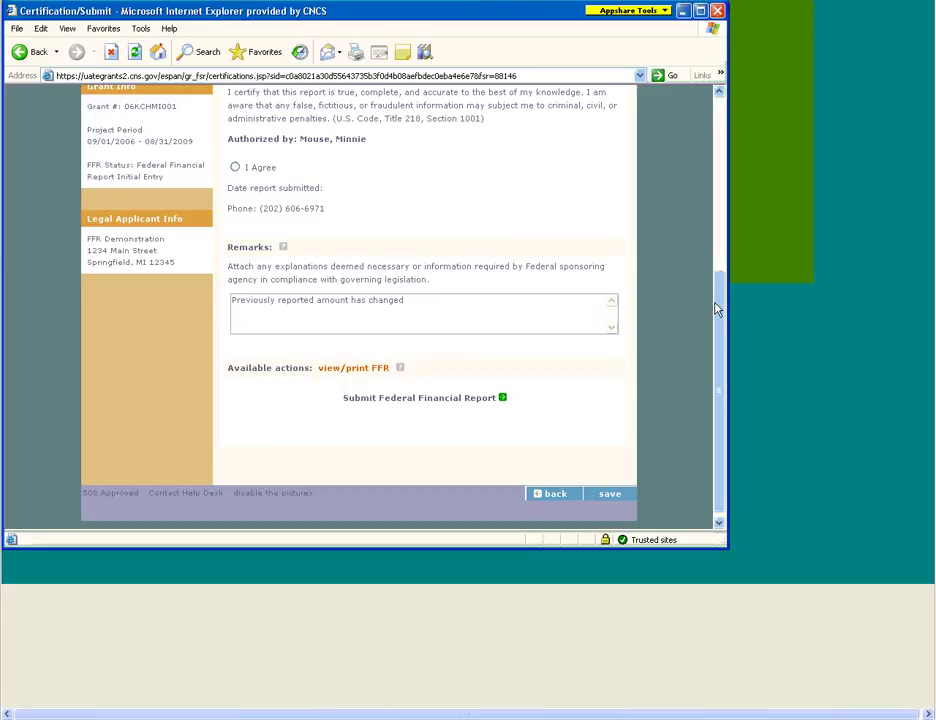
{"action": "left_click", "coordinate": [342, 372]}
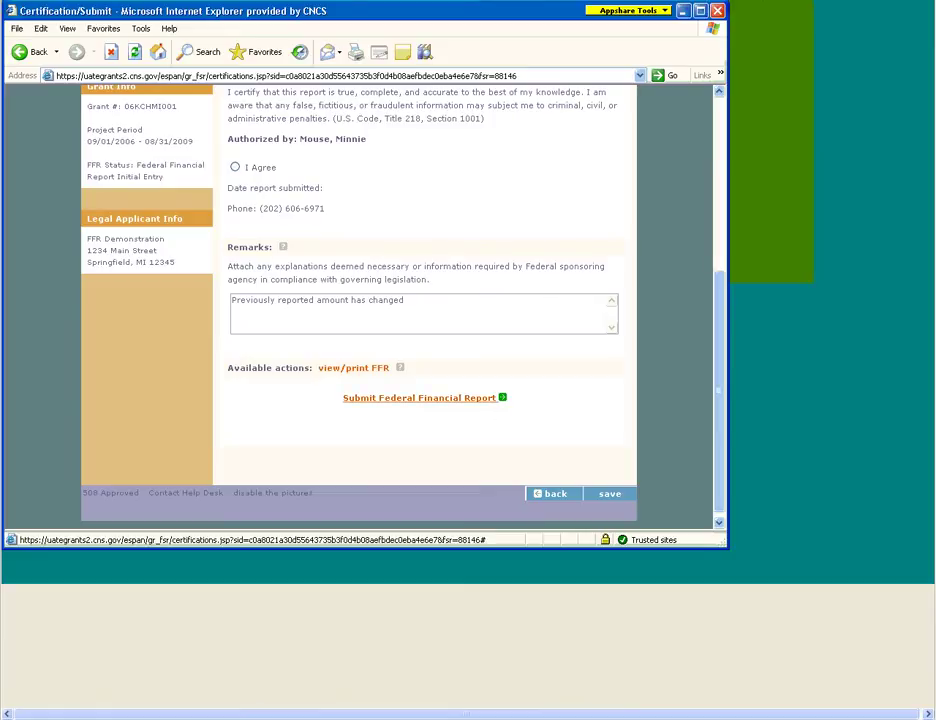
{"action": "left_click", "coordinate": [419, 397]}
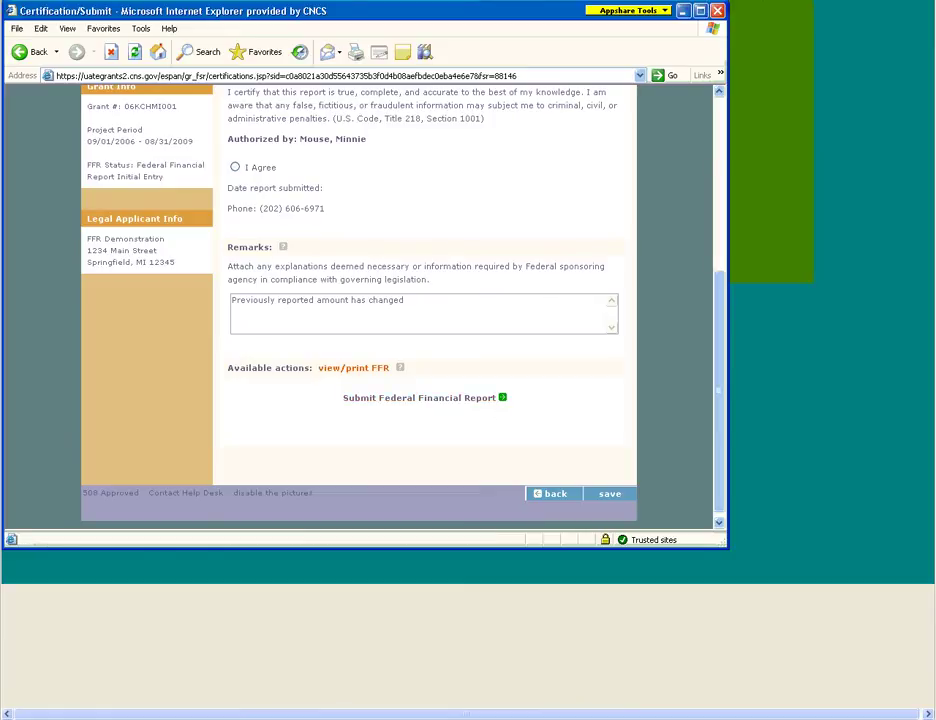